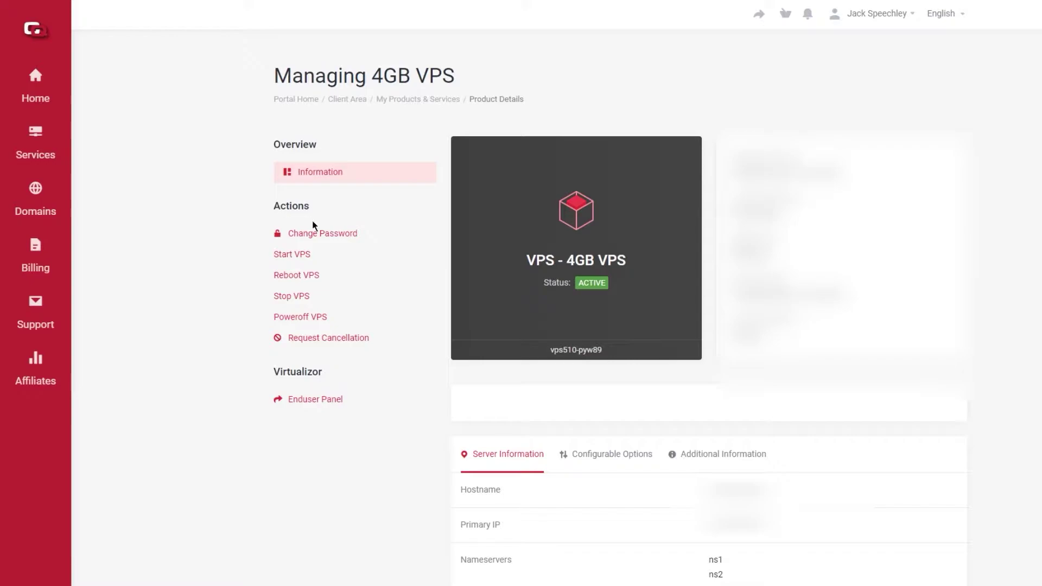
Step: Open the 4GB VPS's Change Password form and examine its new password and confirmation fields
{"action": "left_click", "coordinate": [321, 234]}
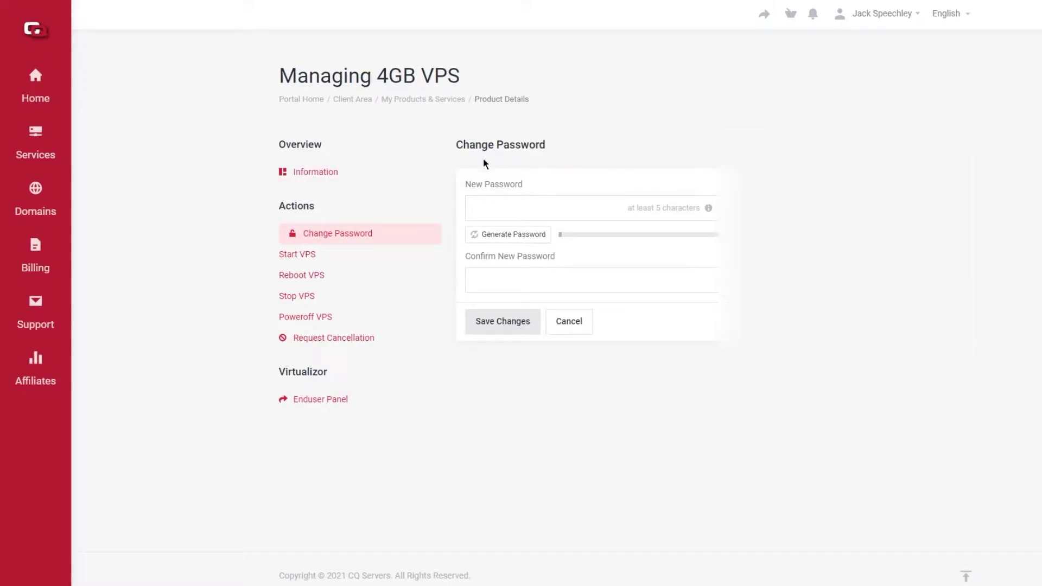
{"action": "left_click", "coordinate": [499, 186]}
{"action": "left_click", "coordinate": [632, 266]}
Step: Return to the VPS's information page and examine the disk, bandwidth and CPU usage overview
{"action": "left_click", "coordinate": [309, 175]}
{"action": "scroll", "coordinate": [999, 386], "scroll_direction": "down", "scroll_amount": 9}
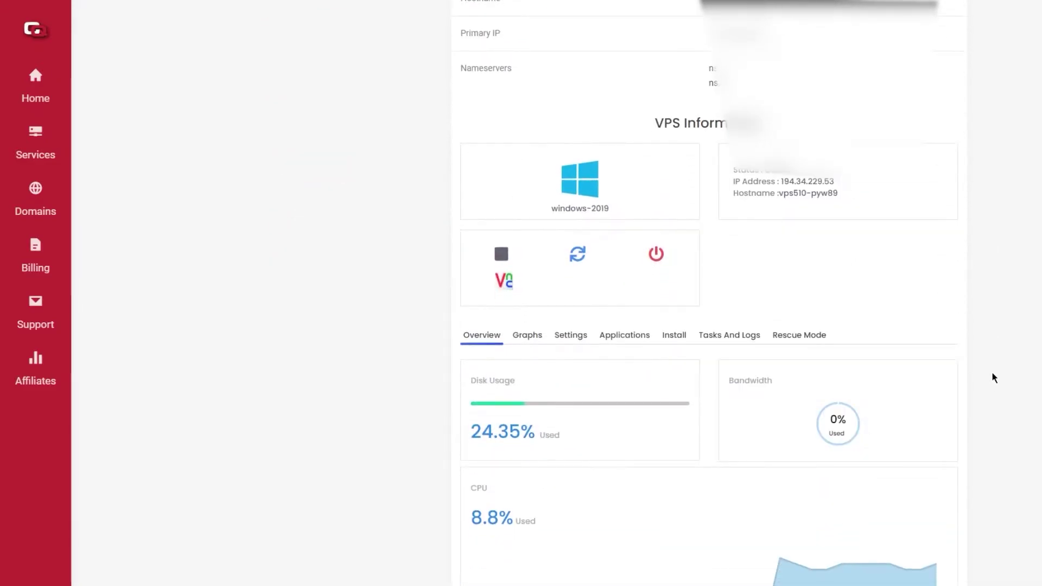
{"action": "scroll", "coordinate": [971, 326], "scroll_direction": "down", "scroll_amount": 1}
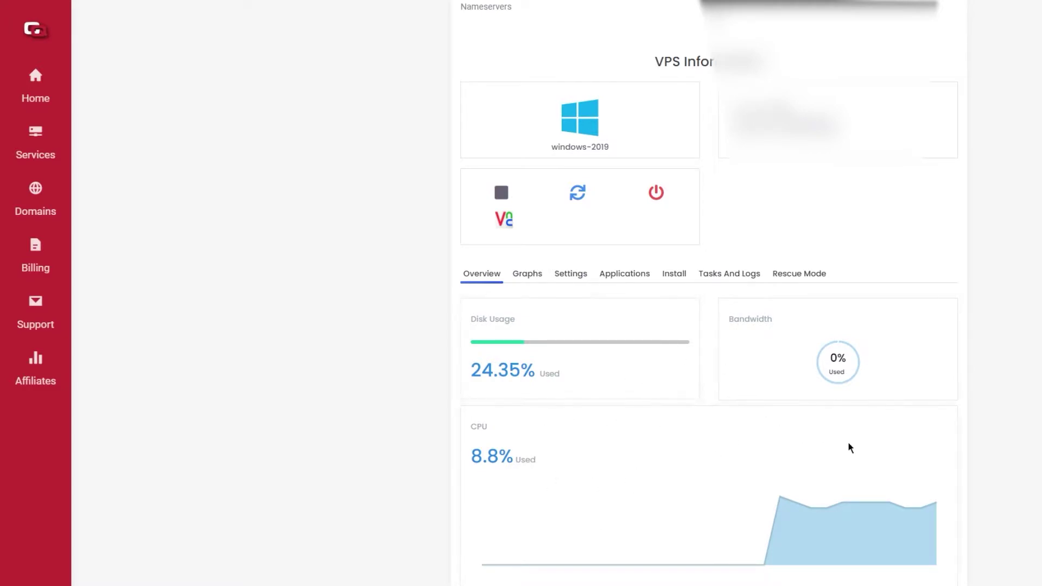
{"action": "scroll", "coordinate": [852, 453], "scroll_direction": "down", "scroll_amount": 1}
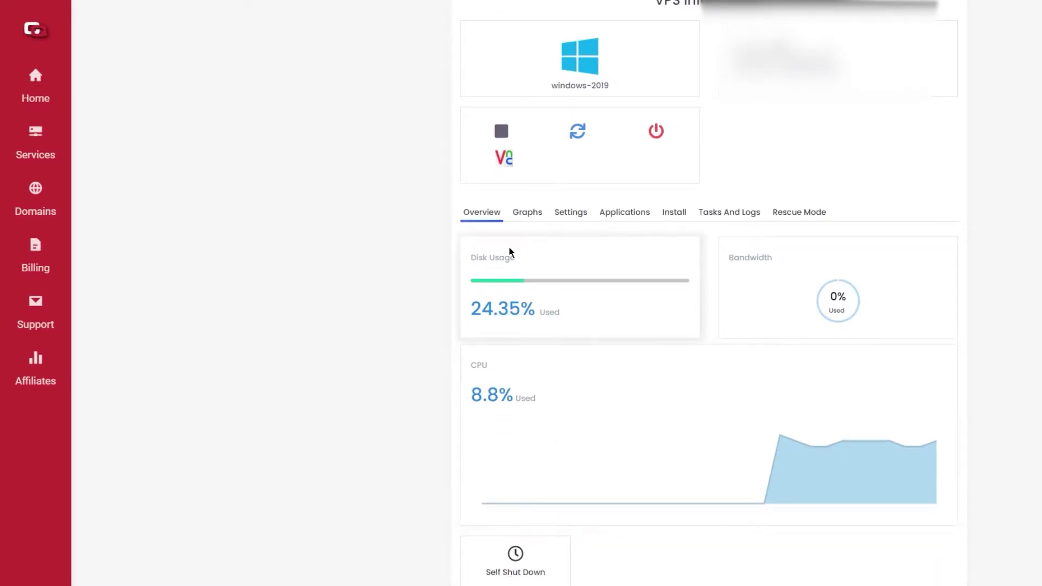
Step: Examine the VPS's bandwidth statistics, including the monthly chart and network speed graph
{"action": "left_click", "coordinate": [518, 214]}
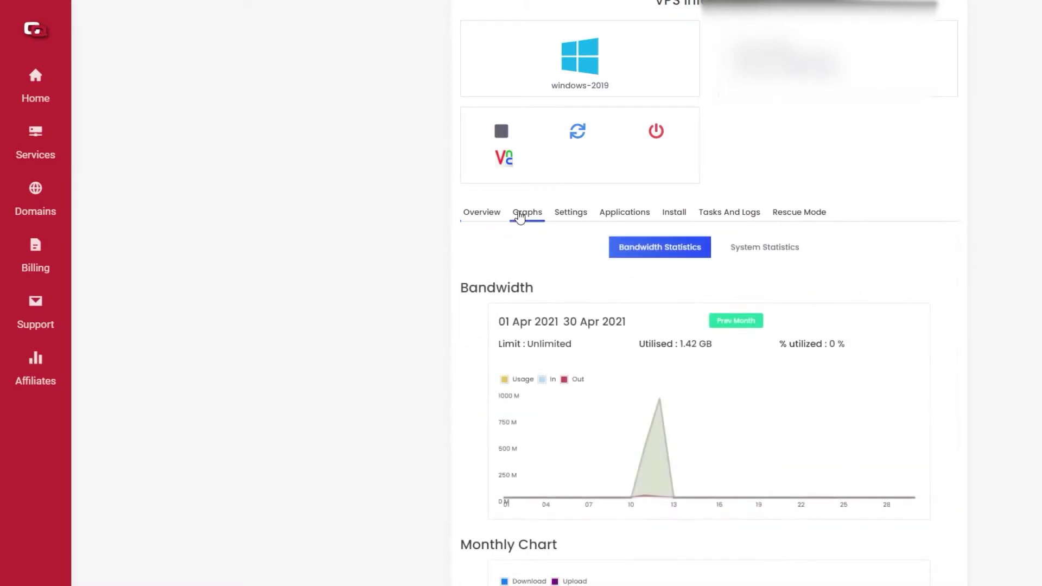
{"action": "scroll", "coordinate": [610, 263], "scroll_direction": "down", "scroll_amount": 2}
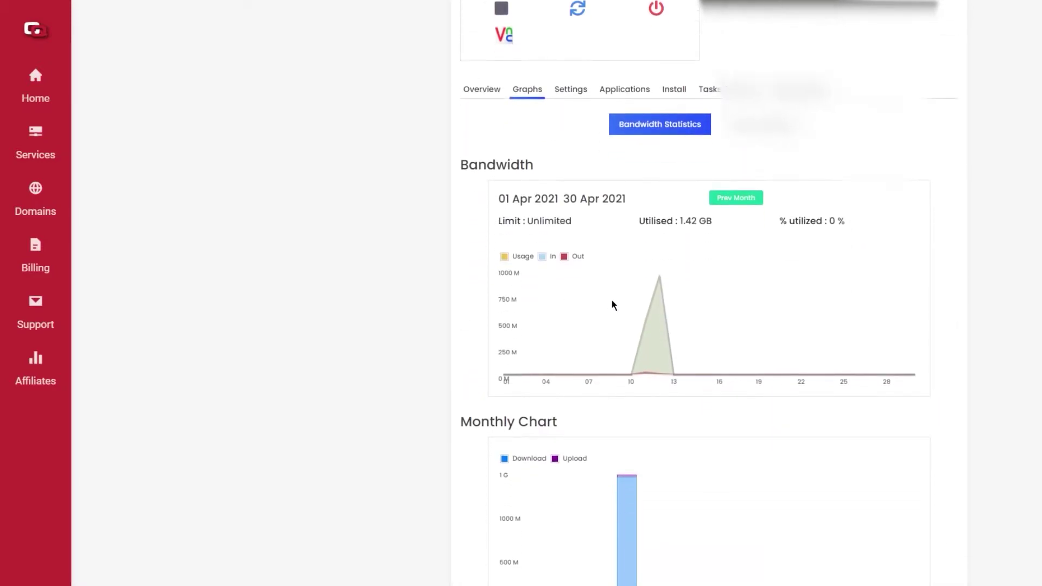
{"action": "scroll", "coordinate": [660, 286], "scroll_direction": "down", "scroll_amount": 4}
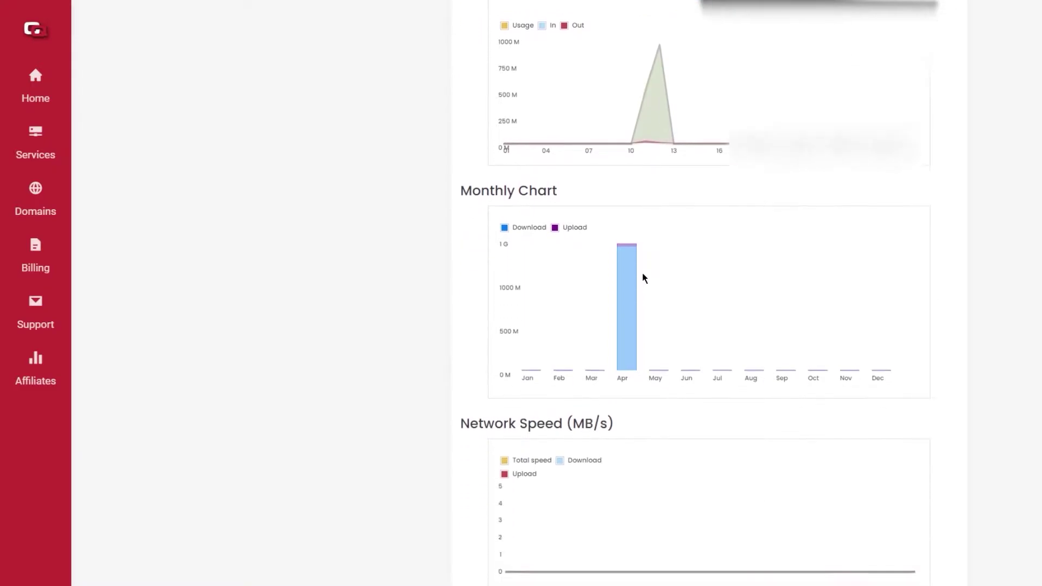
{"action": "scroll", "coordinate": [651, 295], "scroll_direction": "down", "scroll_amount": 2}
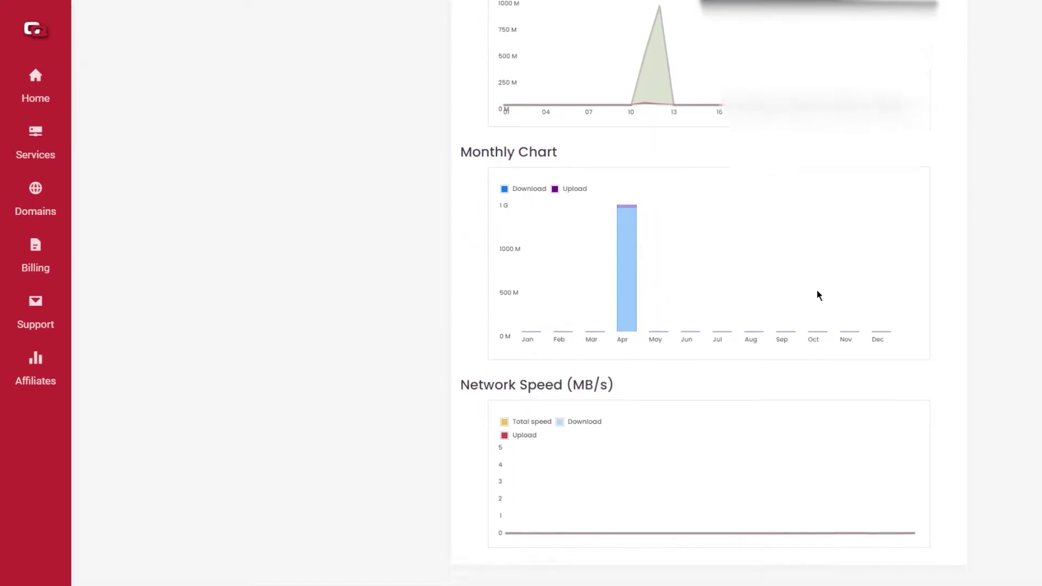
{"action": "scroll", "coordinate": [716, 315], "scroll_direction": "up", "scroll_amount": 6}
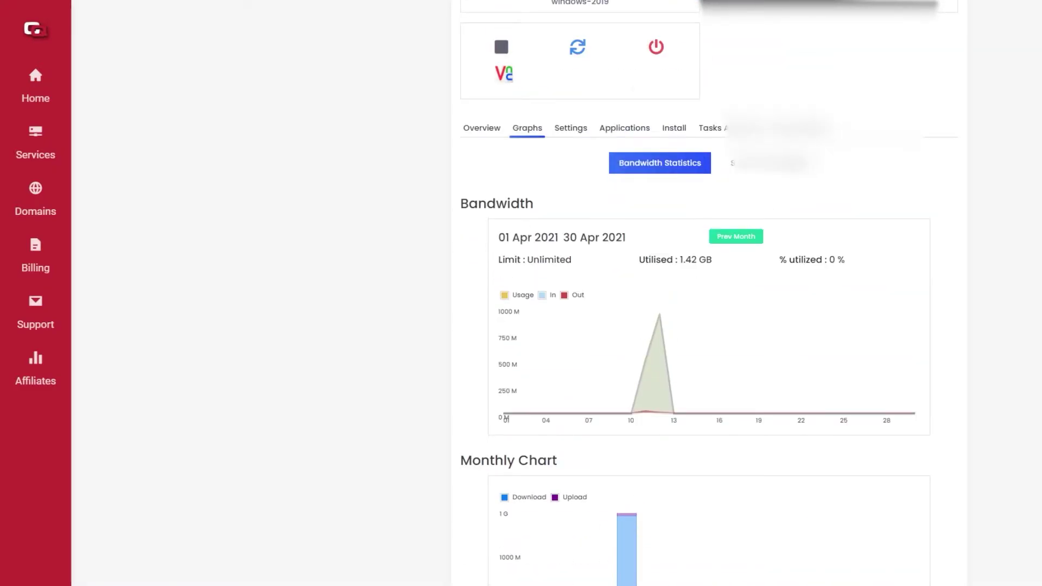
Step: Examine the VPS's system statistics for CPU, RAM, disk, inodes, disk I/O and network
{"action": "left_click", "coordinate": [765, 163]}
{"action": "scroll", "coordinate": [572, 212], "scroll_direction": "down", "scroll_amount": 1}
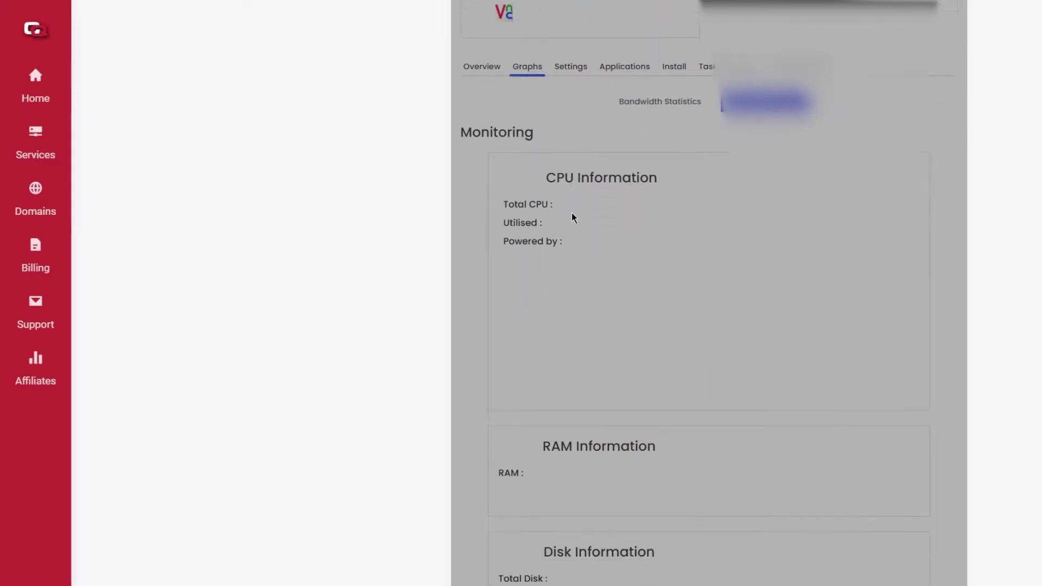
{"action": "scroll", "coordinate": [586, 326], "scroll_direction": "down", "scroll_amount": 2}
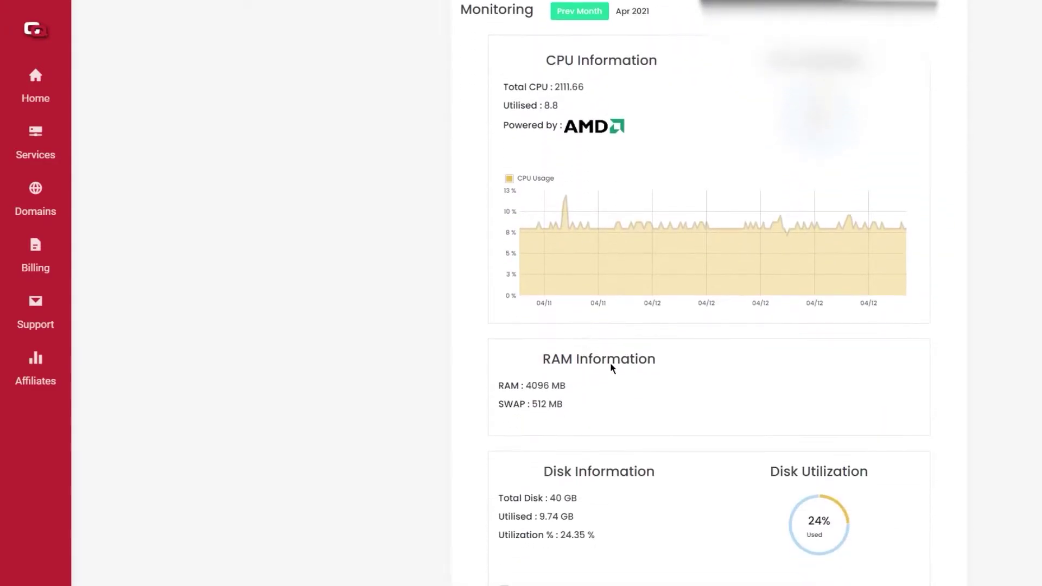
{"action": "left_click_drag", "start_coordinate": [532, 386], "coordinate": [582, 388]}
{"action": "left_click", "coordinate": [582, 387]}
{"action": "scroll", "coordinate": [573, 389], "scroll_direction": "down", "scroll_amount": 1}
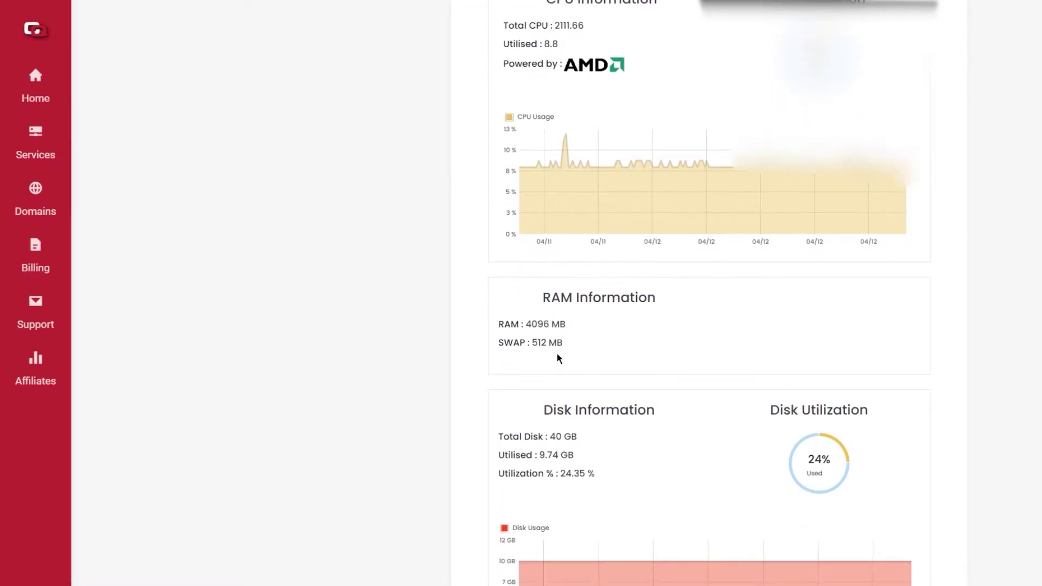
{"action": "scroll", "coordinate": [559, 353], "scroll_direction": "down", "scroll_amount": 6}
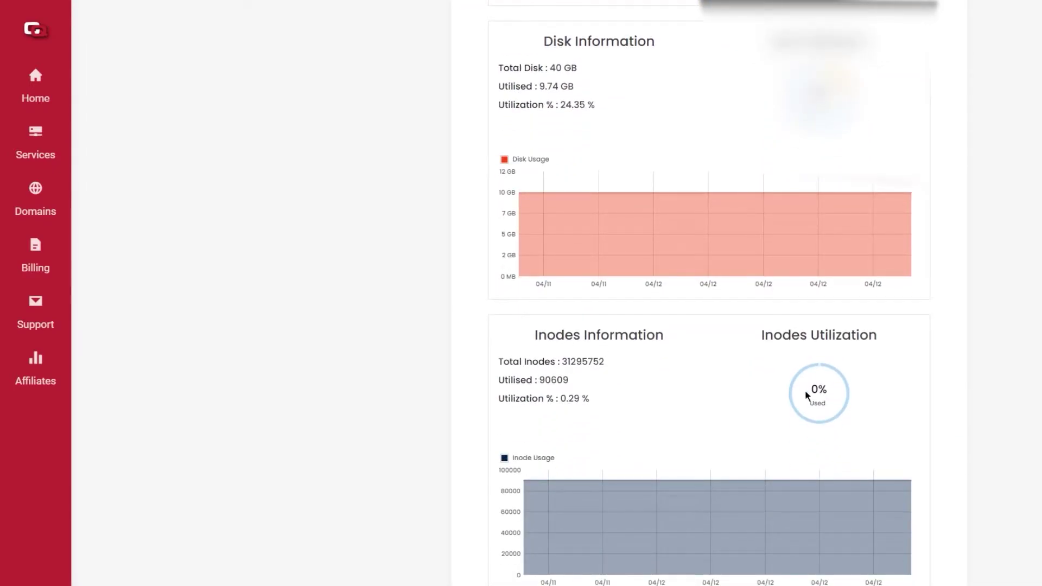
{"action": "scroll", "coordinate": [868, 393], "scroll_direction": "down", "scroll_amount": 9}
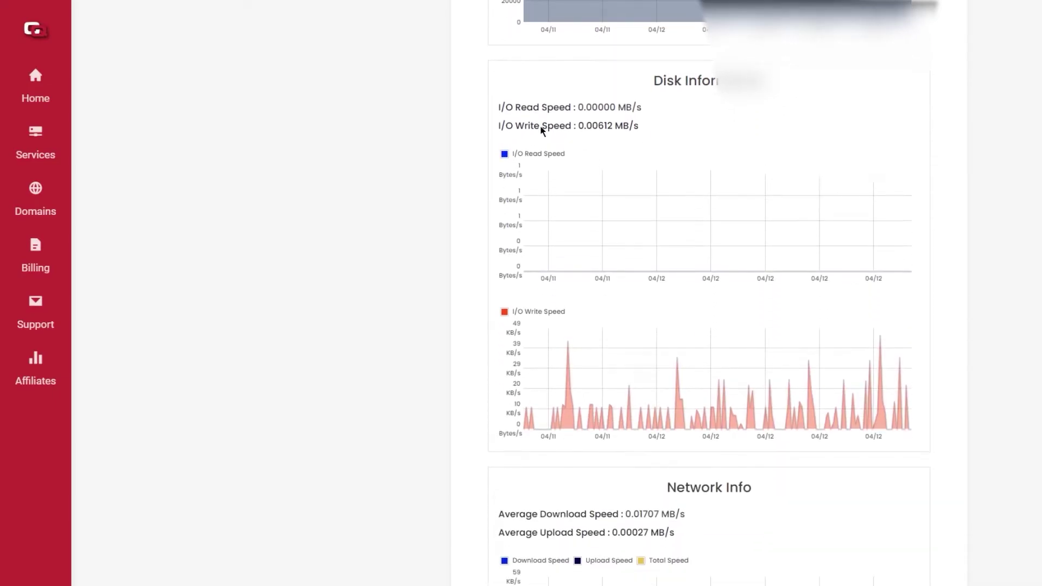
{"action": "scroll", "coordinate": [630, 191], "scroll_direction": "down", "scroll_amount": 4}
{"action": "scroll", "coordinate": [709, 293], "scroll_direction": "up", "scroll_amount": 15}
{"action": "scroll", "coordinate": [616, 320], "scroll_direction": "up", "scroll_amount": 10}
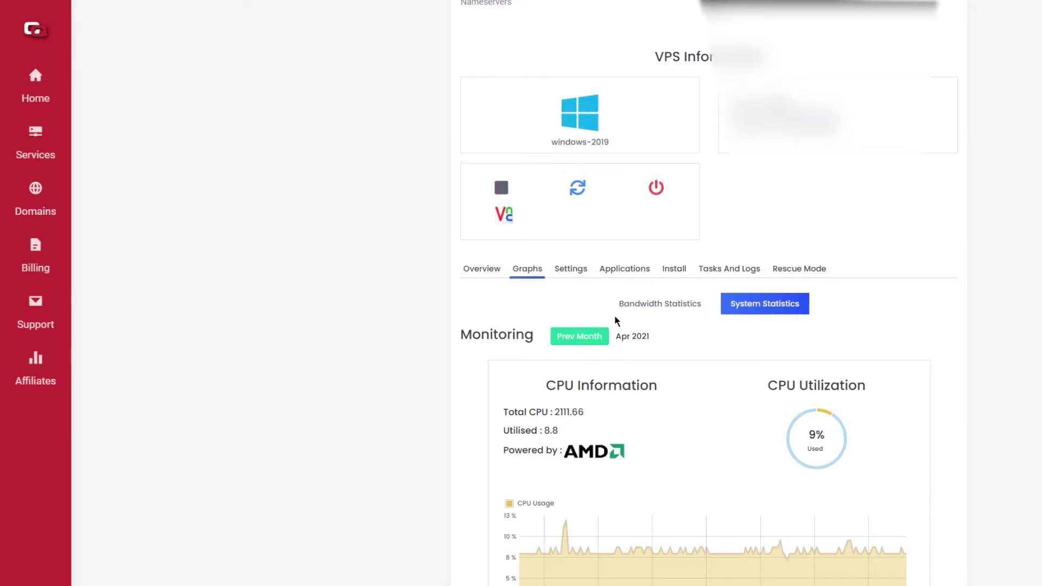
Step: Change the VPS's hostname to gangrp-server in its settings and acknowledge the confirmation
{"action": "left_click", "coordinate": [573, 273]}
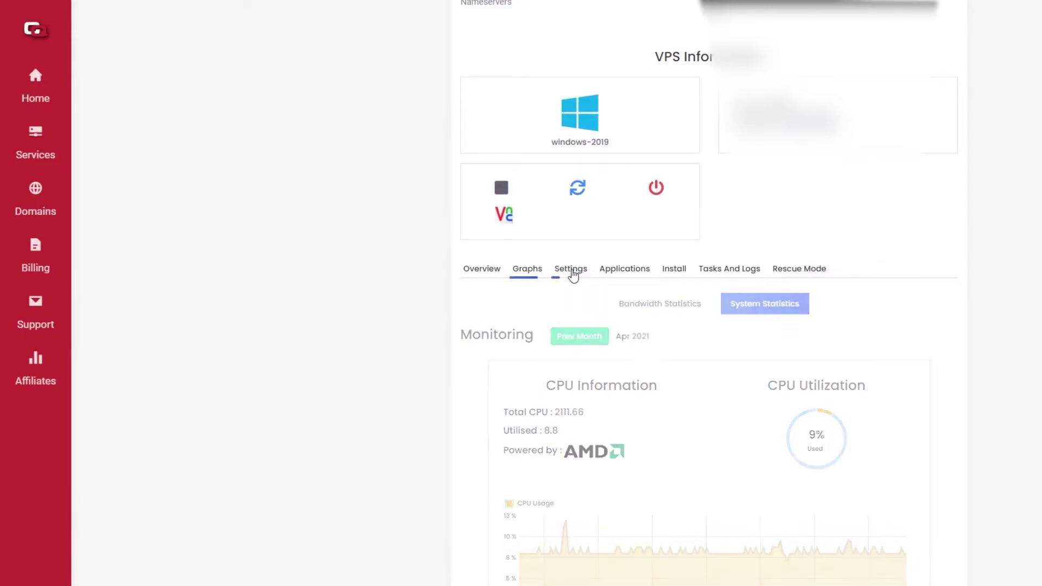
{"action": "left_click", "coordinate": [670, 372]}
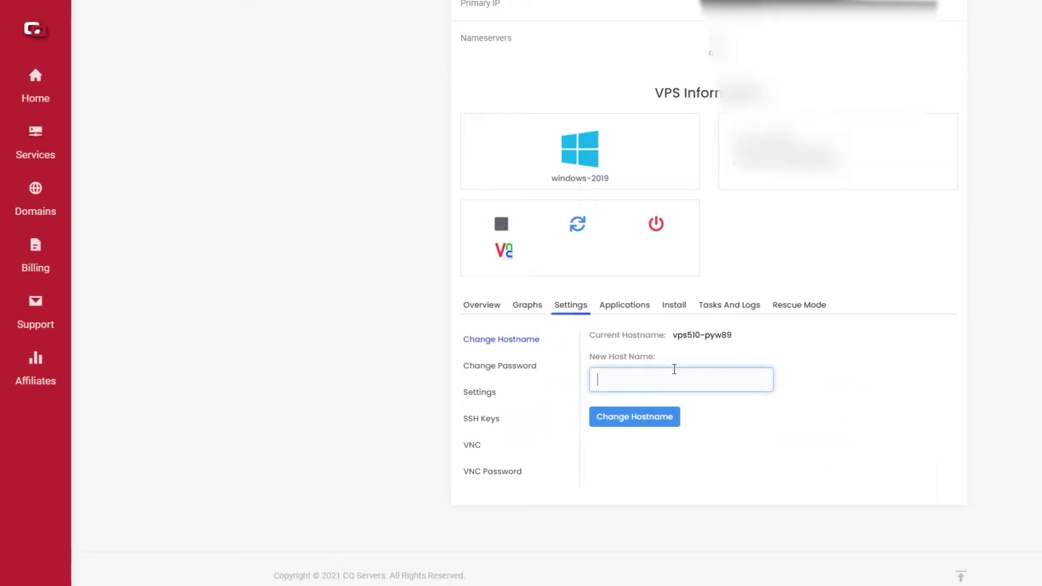
{"action": "left_click", "coordinate": [689, 352]}
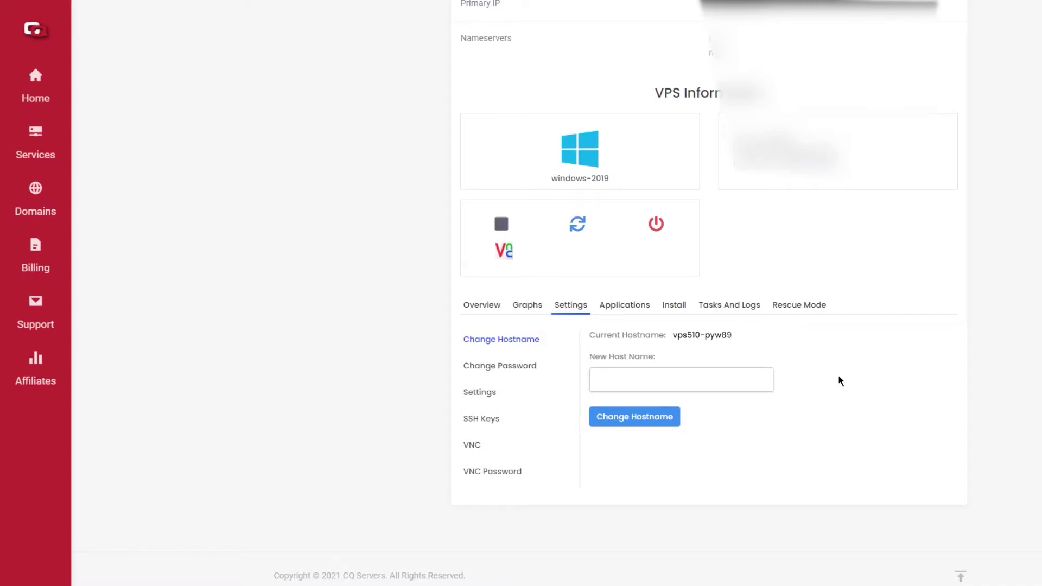
{"action": "left_click", "coordinate": [766, 380]}
{"action": "type", "text": "gand"}
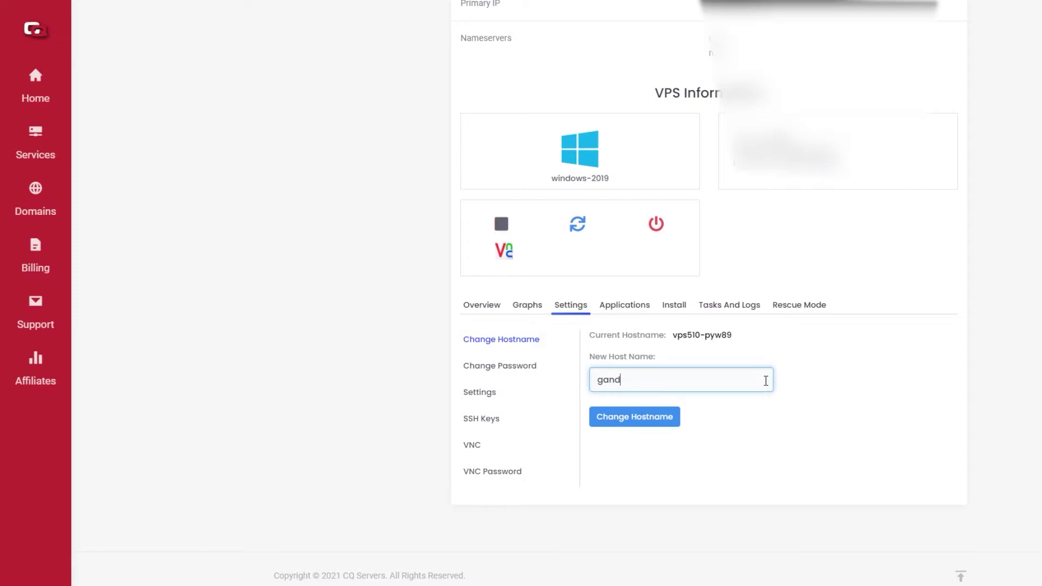
{"action": "key", "text": "BackSpace"}
{"action": "type", "text": "grp-server"}
{"action": "left_click", "coordinate": [598, 419]}
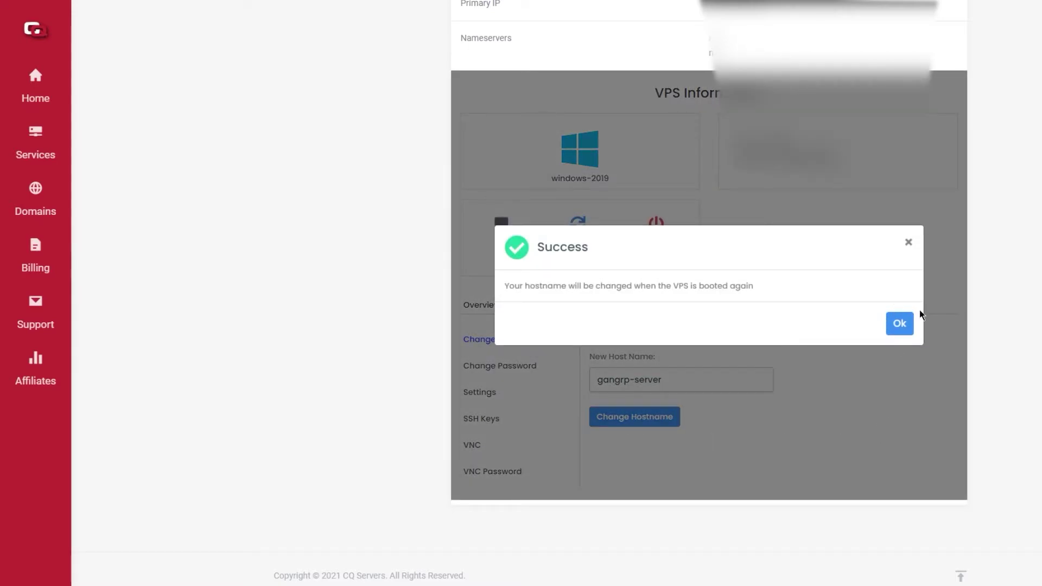
{"action": "left_click", "coordinate": [900, 324]}
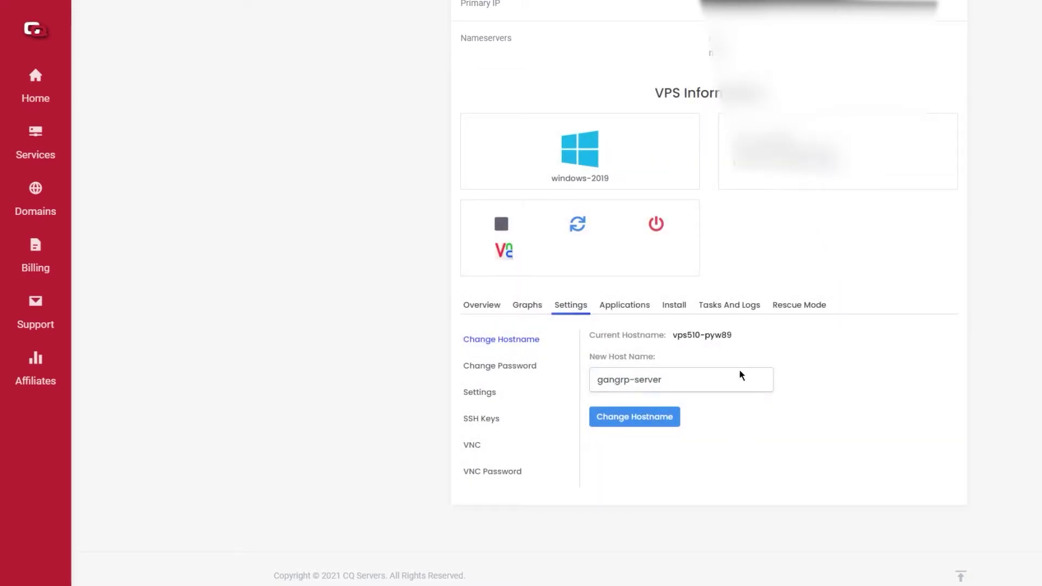
{"action": "left_click_drag", "start_coordinate": [651, 335], "coordinate": [741, 334]}
{"action": "left_click", "coordinate": [741, 334]}
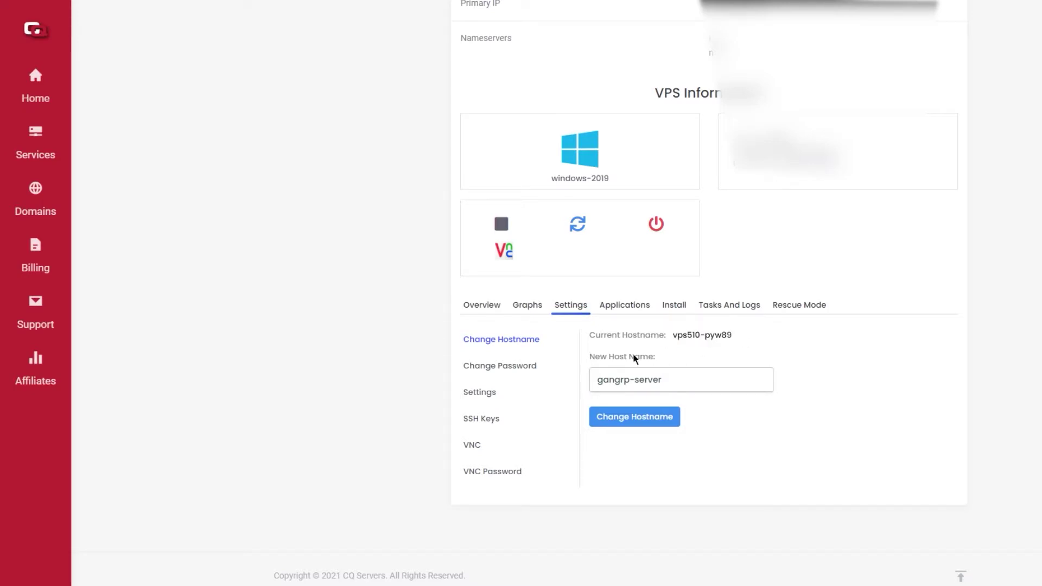
Step: Review the VPS's password change, general settings, SSH keys and VNC information pages
{"action": "left_click", "coordinate": [518, 366]}
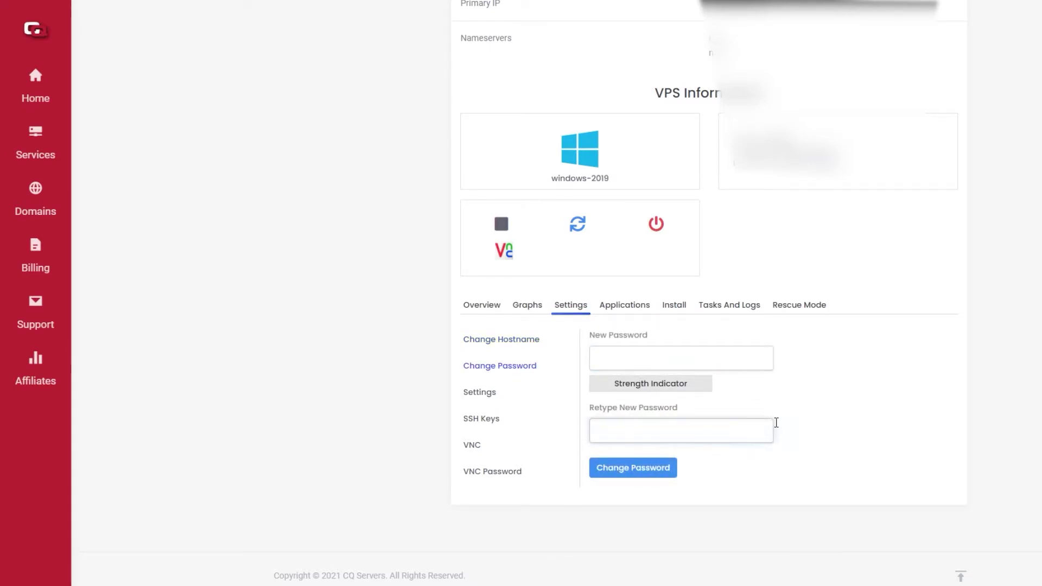
{"action": "left_click", "coordinate": [486, 392]}
{"action": "scroll", "coordinate": [765, 336], "scroll_direction": "down", "scroll_amount": 1}
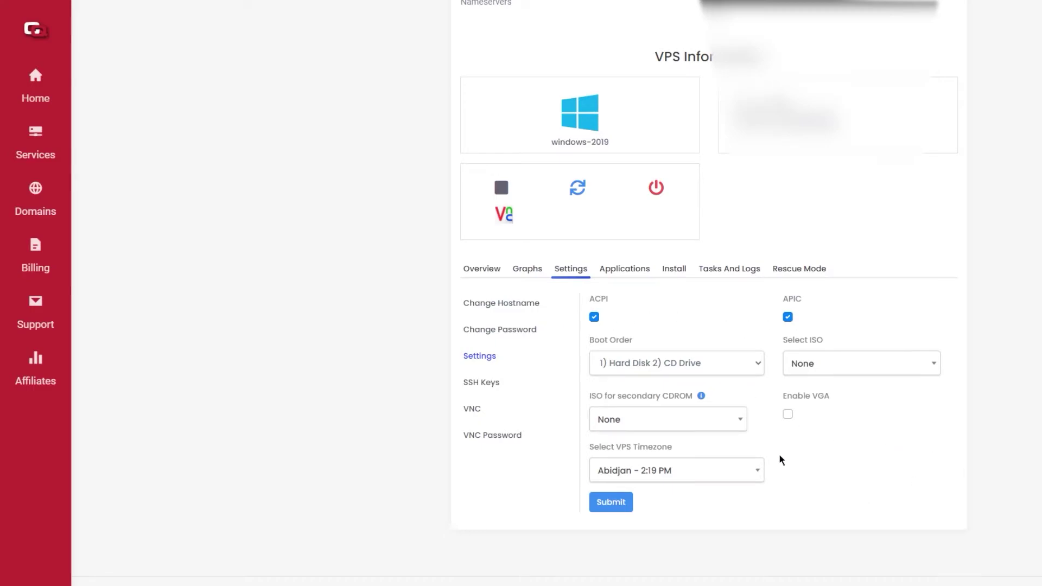
{"action": "left_click", "coordinate": [485, 383]}
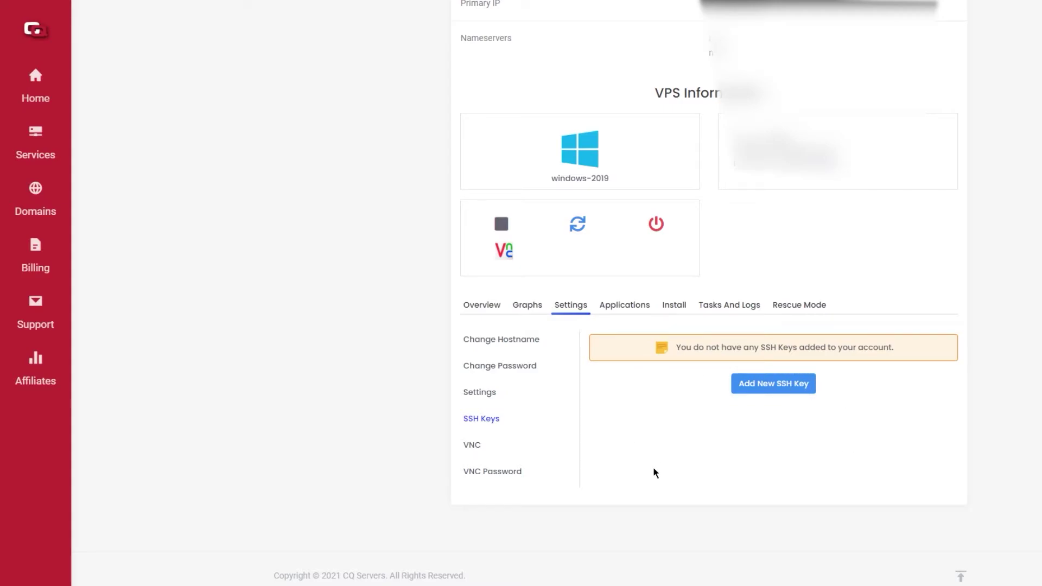
{"action": "left_click", "coordinate": [476, 445]}
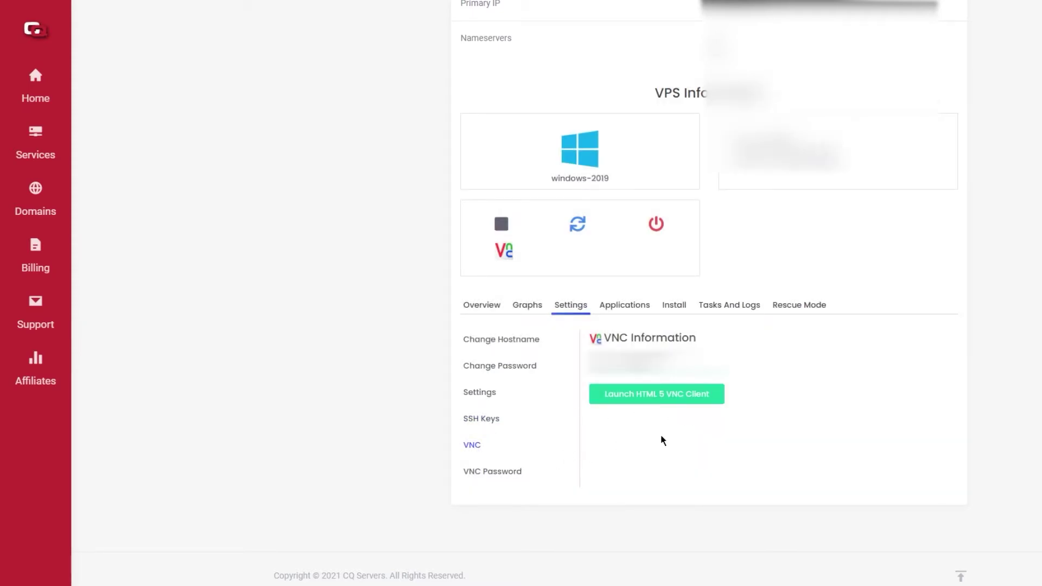
Step: Inspect the operating system reinstall options and select Windows (windows-2019) without starting a reinstall
{"action": "left_click", "coordinate": [674, 305]}
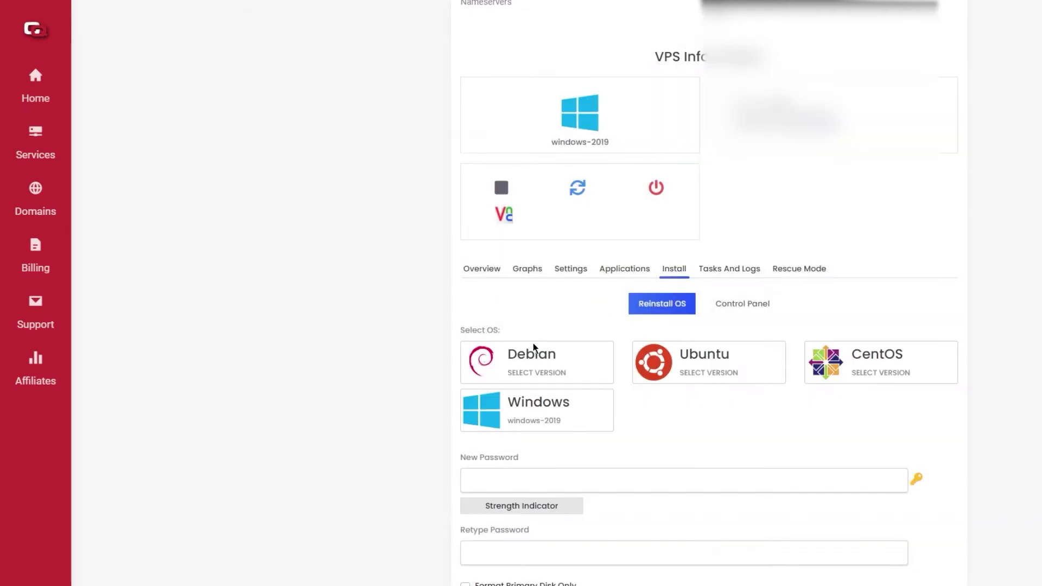
{"action": "scroll", "coordinate": [535, 342], "scroll_direction": "down", "scroll_amount": 2}
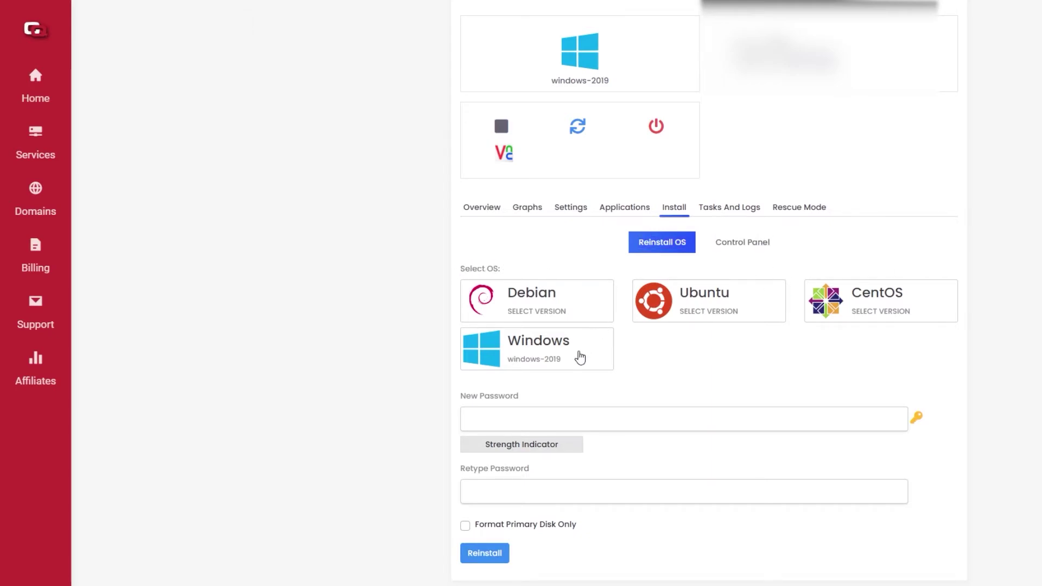
{"action": "left_click", "coordinate": [555, 416]}
{"action": "left_click", "coordinate": [539, 343]}
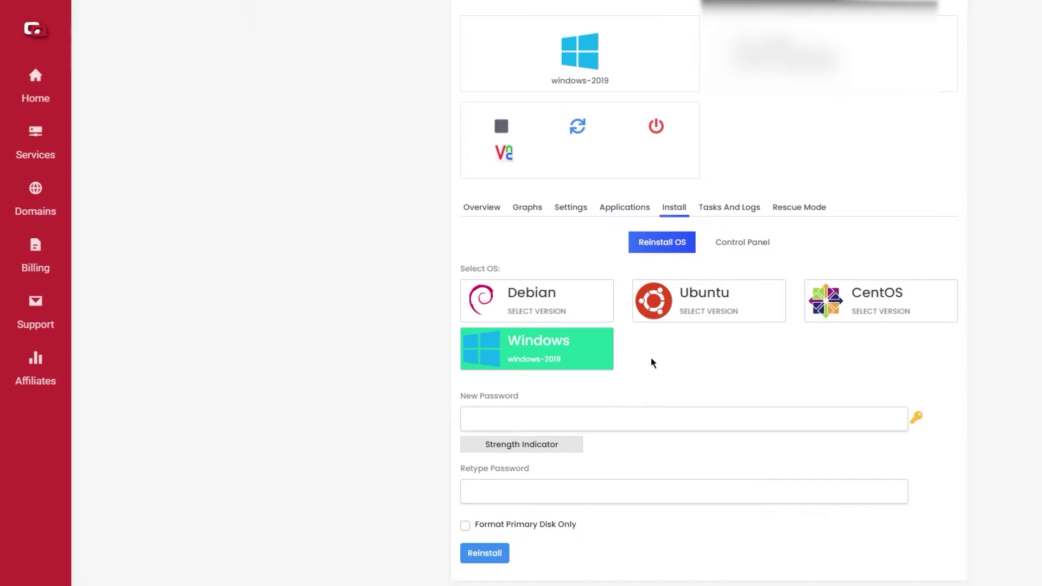
Step: Review the VPS's task history and its Rescue Mode options
{"action": "left_click", "coordinate": [717, 211]}
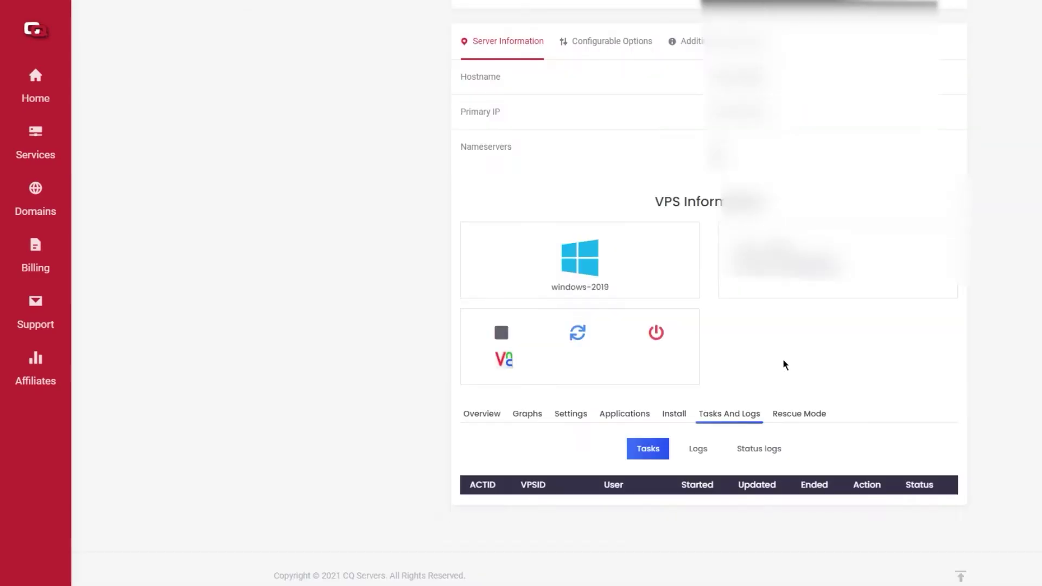
{"action": "scroll", "coordinate": [787, 451], "scroll_direction": "down", "scroll_amount": 1}
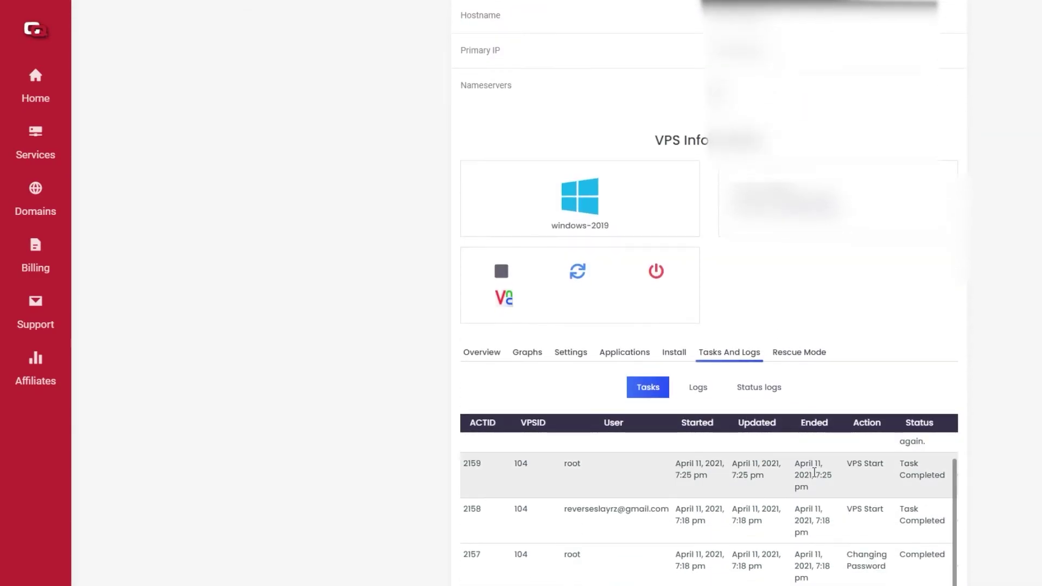
{"action": "left_click", "coordinate": [808, 417]}
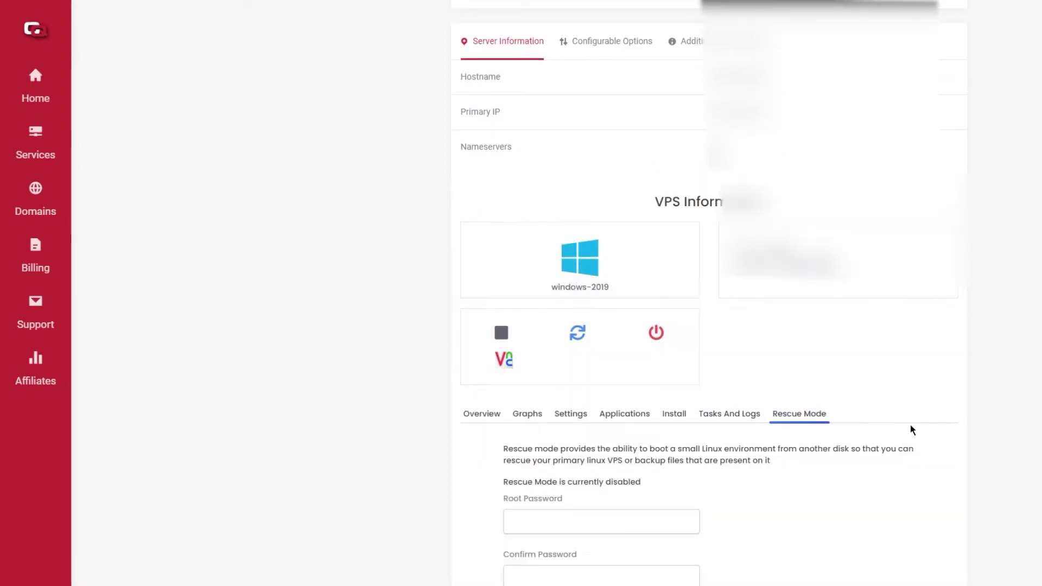
{"action": "scroll", "coordinate": [911, 429], "scroll_direction": "down", "scroll_amount": 2}
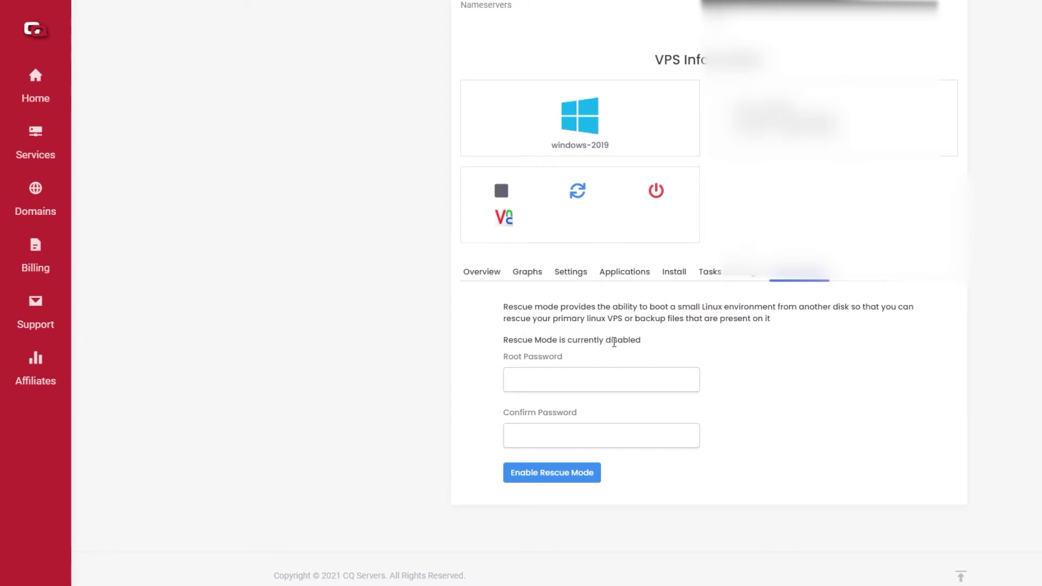
{"action": "scroll", "coordinate": [783, 414], "scroll_direction": "up", "scroll_amount": 5}
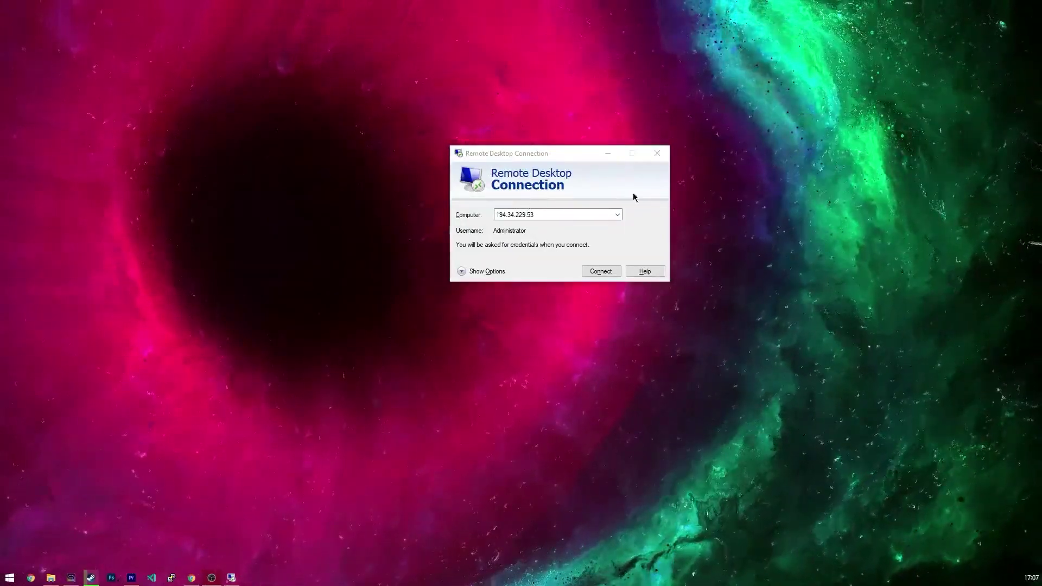
Step: Switch to Remote Desktop Connection and connect to the VPS as Administrator, entering the account password
{"action": "left_click", "coordinate": [562, 226]}
{"action": "left_click", "coordinate": [602, 273]}
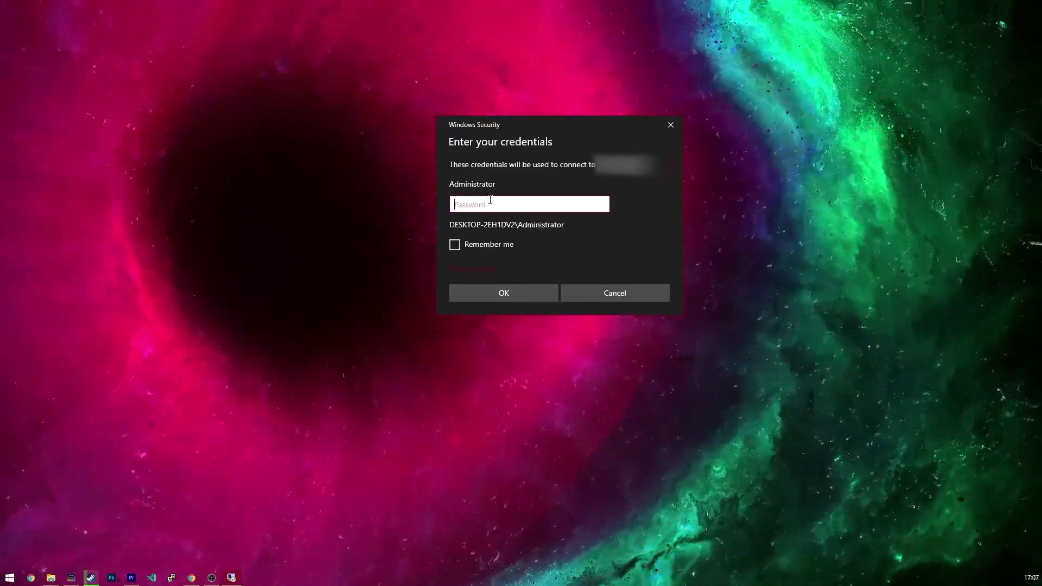
{"action": "type", "text": "••••••••••"}
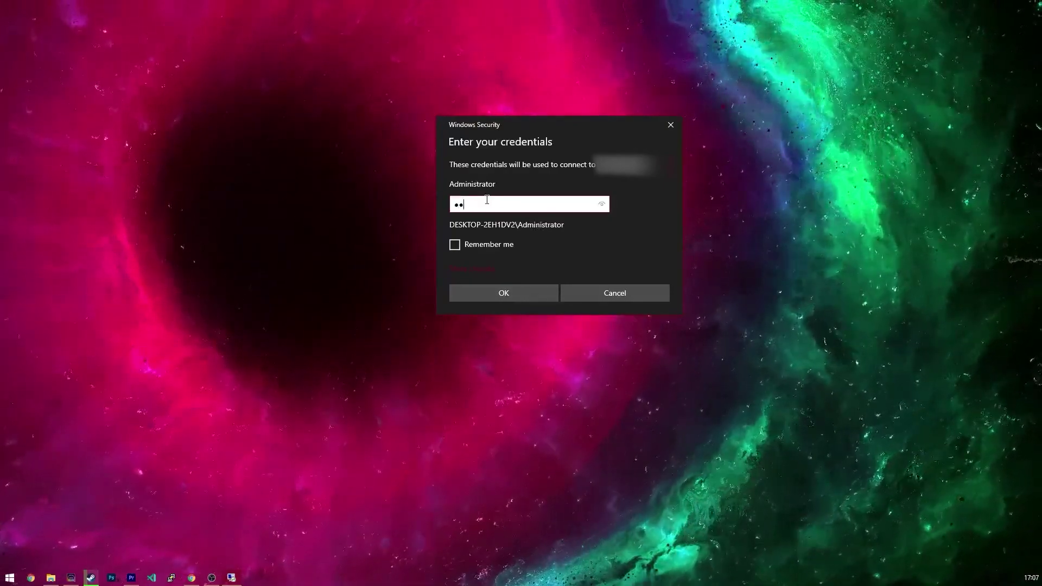
{"action": "key", "text": "Return"}
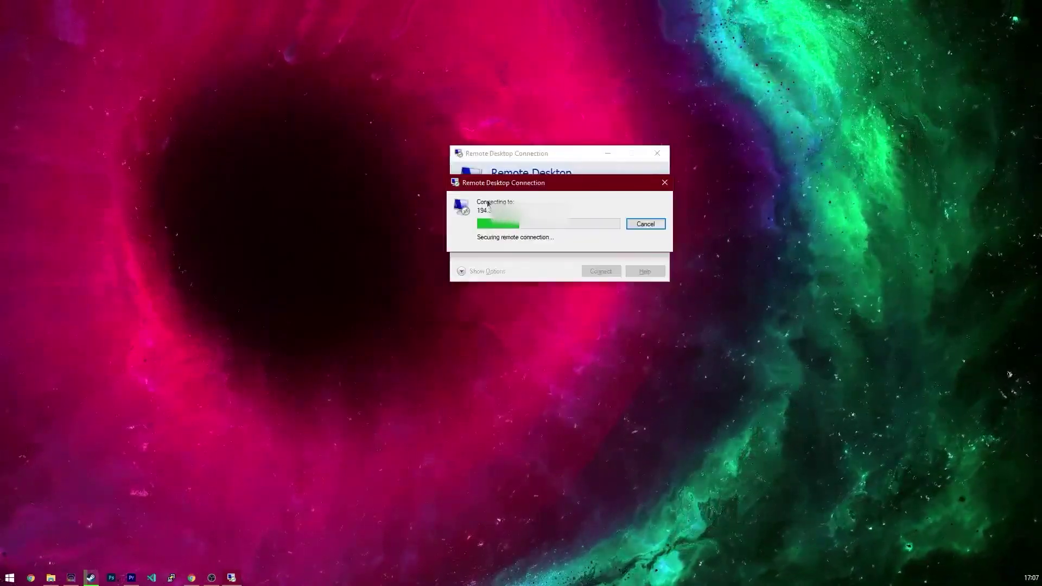